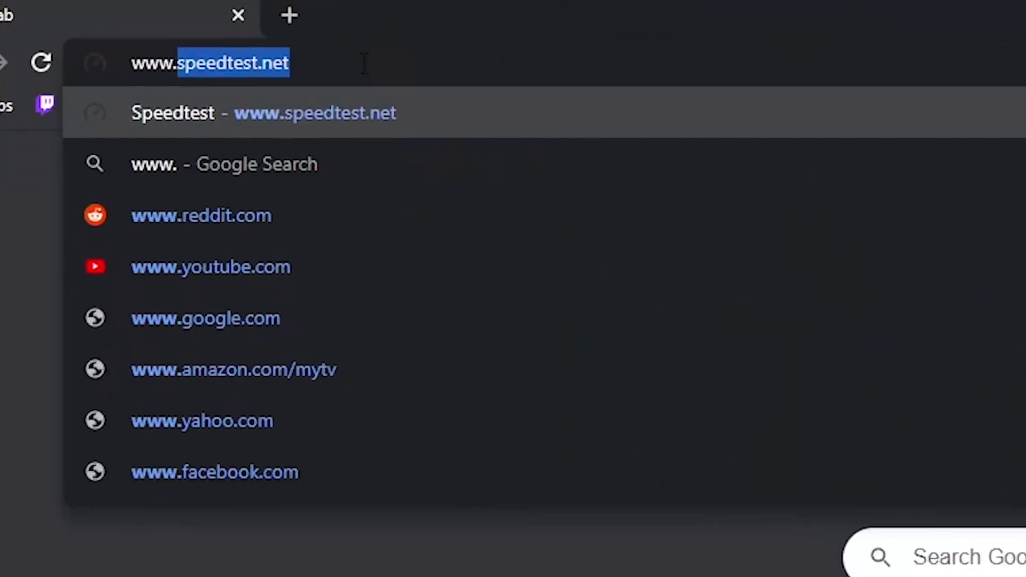
- Load speedtest.net in Chrome to test the internet connection speed
{"action": "type", "text": "speedtest."}
{"action": "key", "text": "Return"}
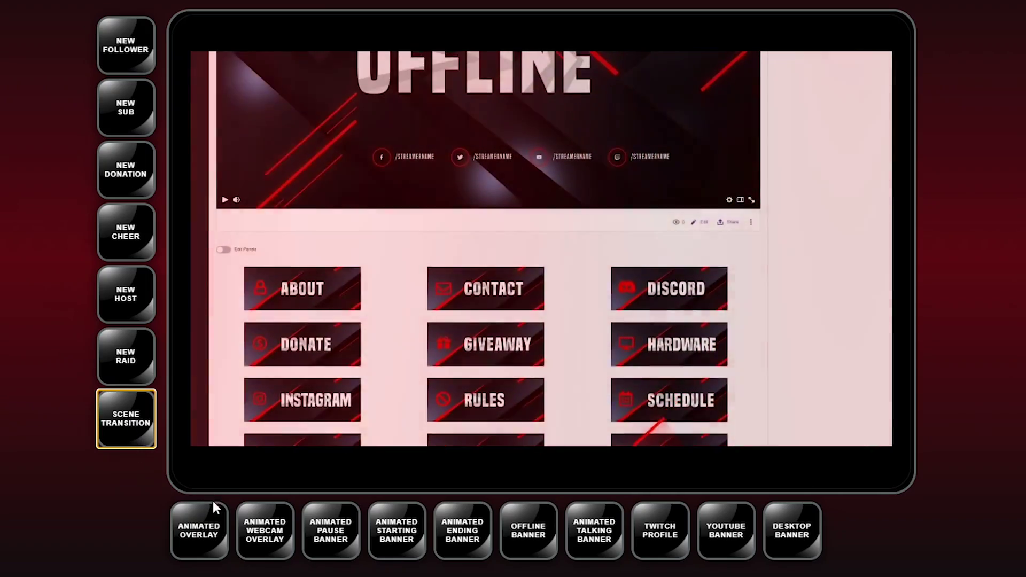
- Preview the Own3d animated webcam overlay below the tablet mockup
{"action": "left_click", "coordinate": [265, 531]}
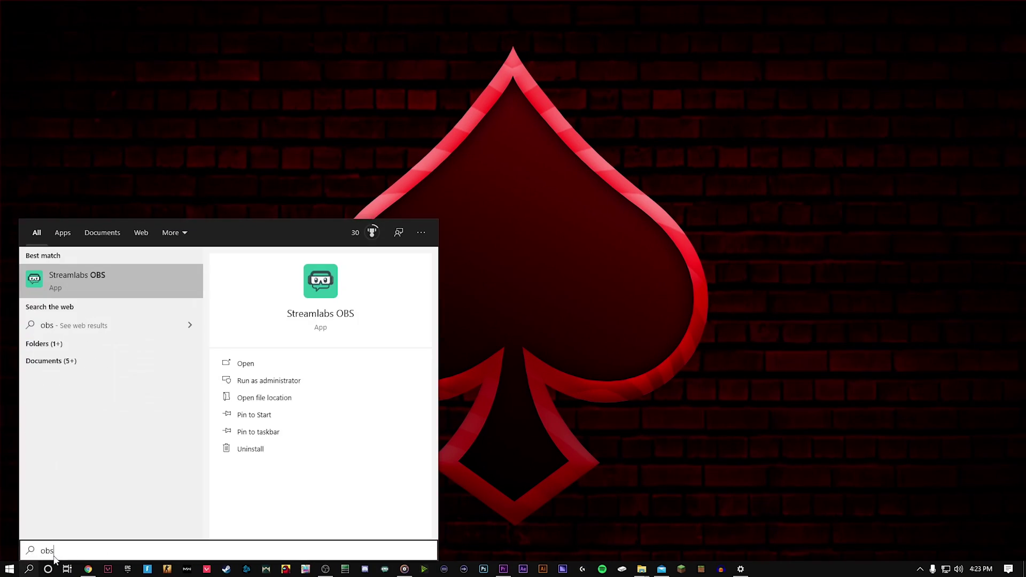
- Search Windows for 'obs studio' and launch OBS Studio
{"action": "type", "text": " studio"}
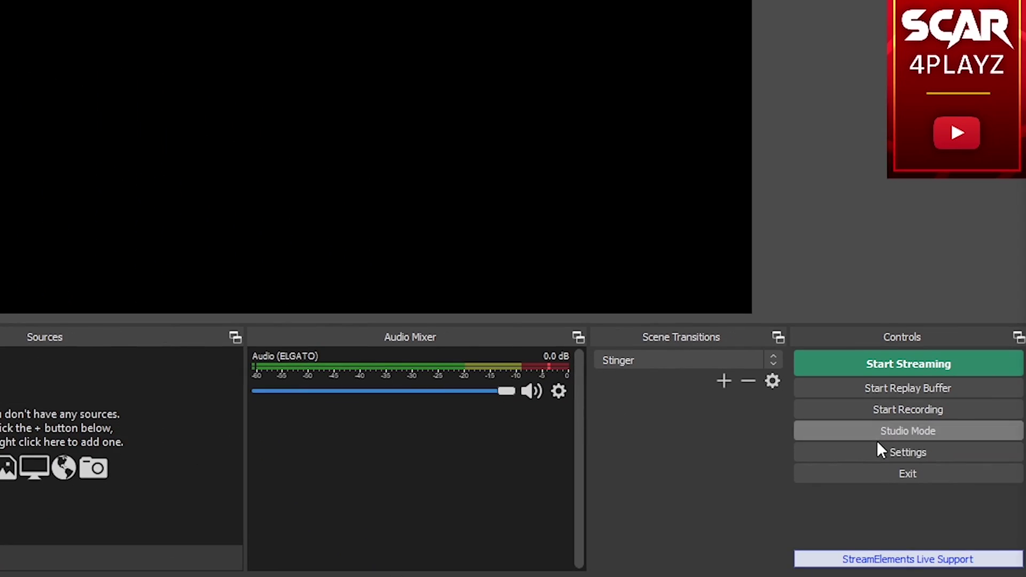
- Show OBS Video settings: 1920x1080 base, 1280x720 output, 60 FPS
{"action": "left_click", "coordinate": [881, 452]}
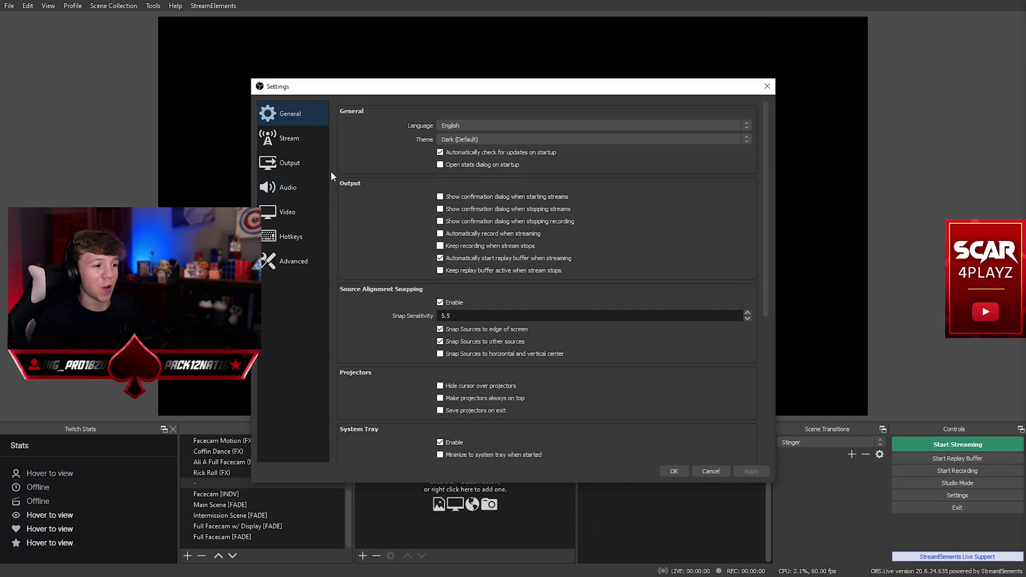
{"action": "left_click", "coordinate": [299, 220]}
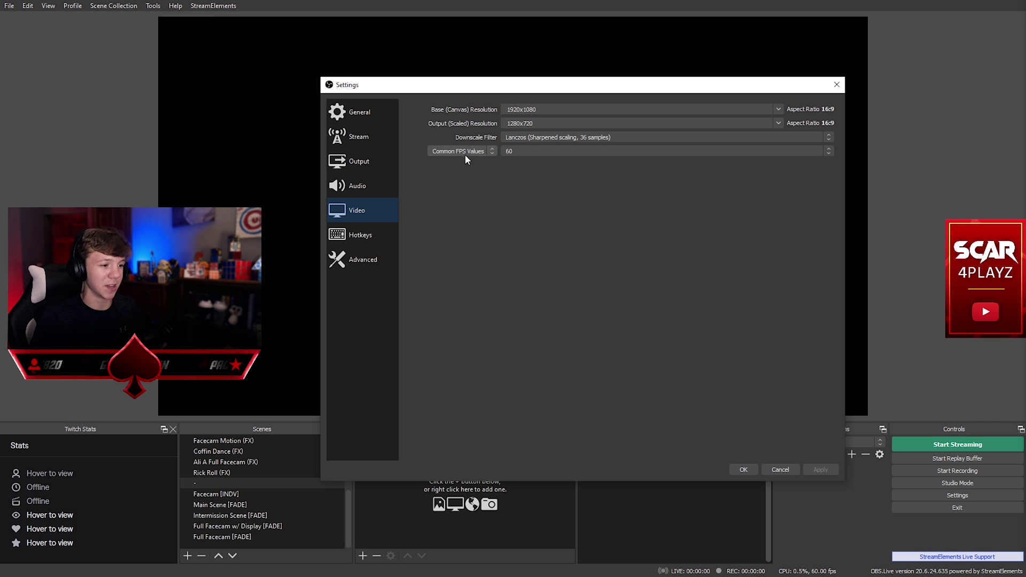
- Show Output settings, toggling Output Mode to Simple and back to Advanced
{"action": "left_click", "coordinate": [364, 162]}
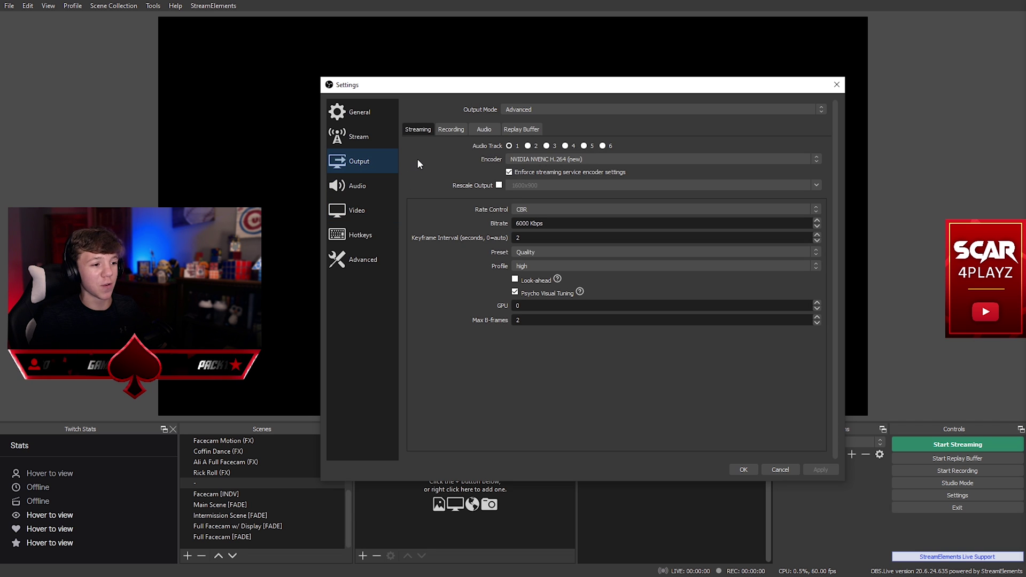
{"action": "left_click", "coordinate": [663, 109]}
{"action": "left_click", "coordinate": [662, 119]}
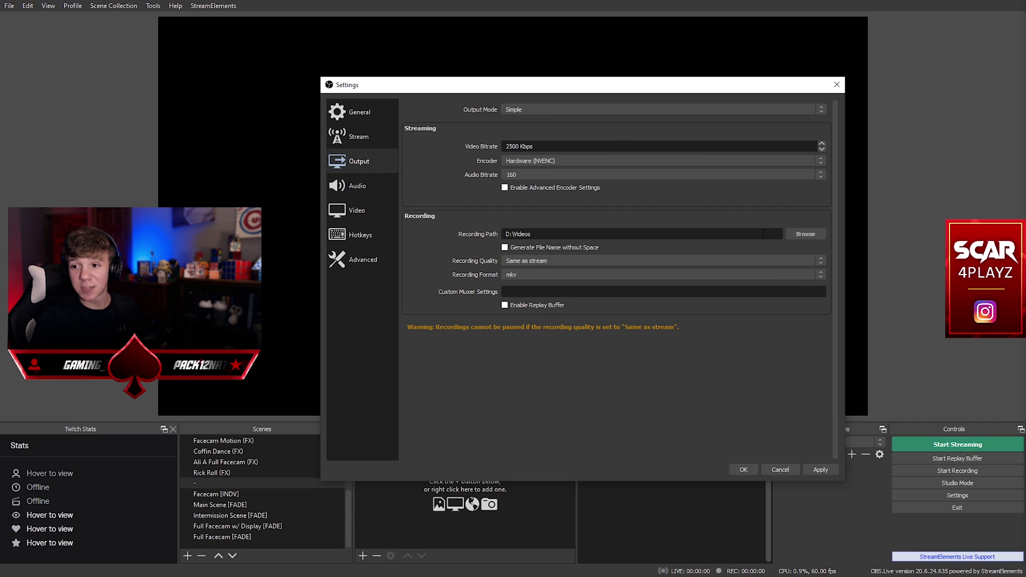
{"action": "left_click", "coordinate": [540, 110]}
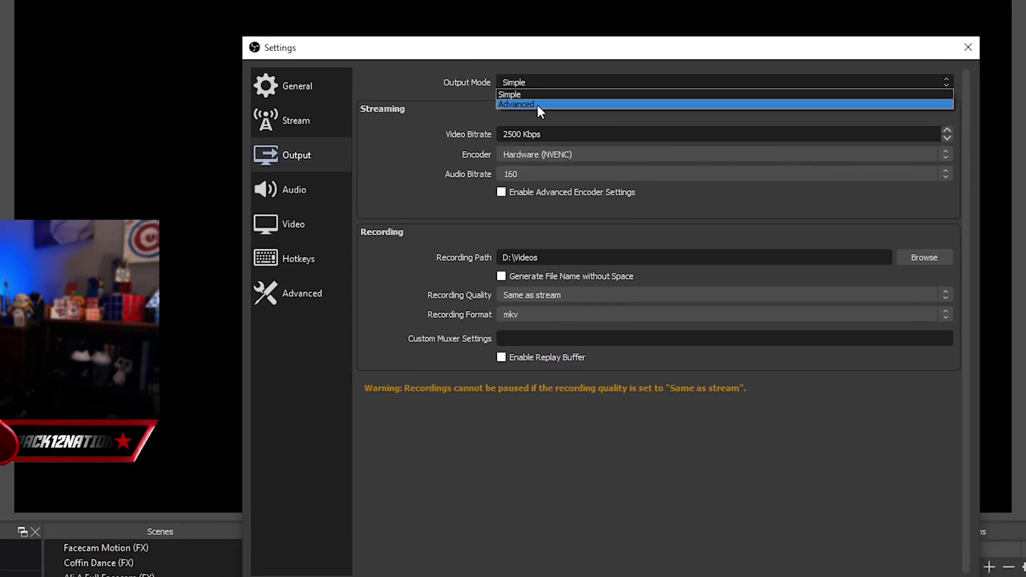
{"action": "left_click", "coordinate": [536, 105]}
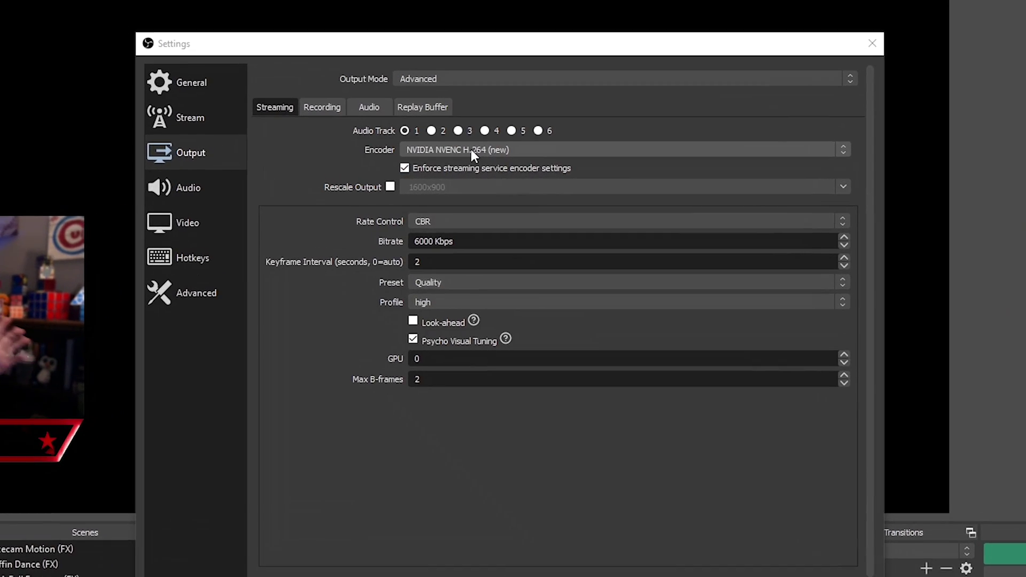
- Check the encoder list and keep NVIDIA NVENC H.264 (new)
{"action": "left_click", "coordinate": [532, 159]}
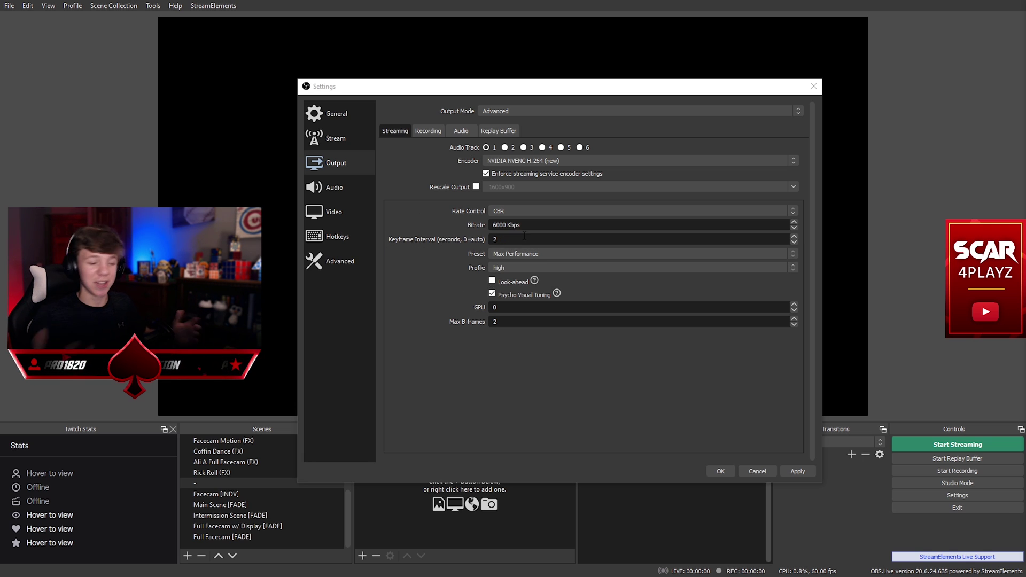
{"action": "left_click", "coordinate": [505, 254]}
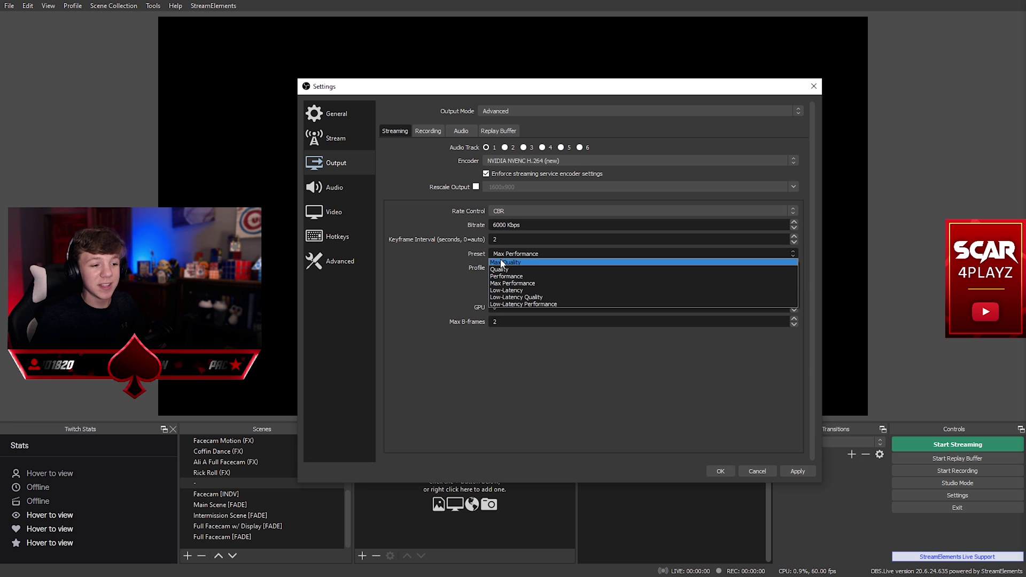
{"action": "left_click", "coordinate": [506, 271]}
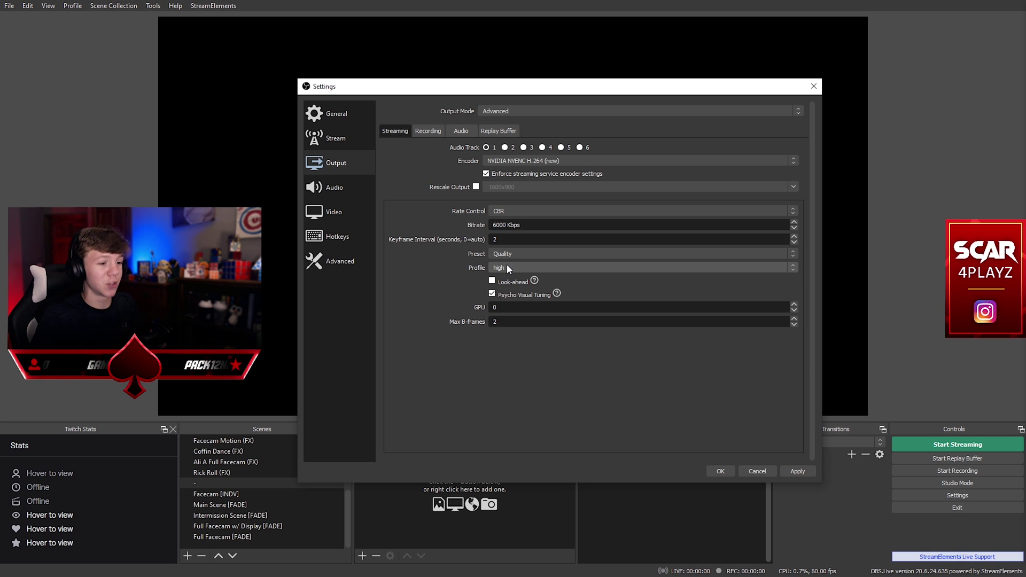
{"action": "left_click", "coordinate": [502, 254]}
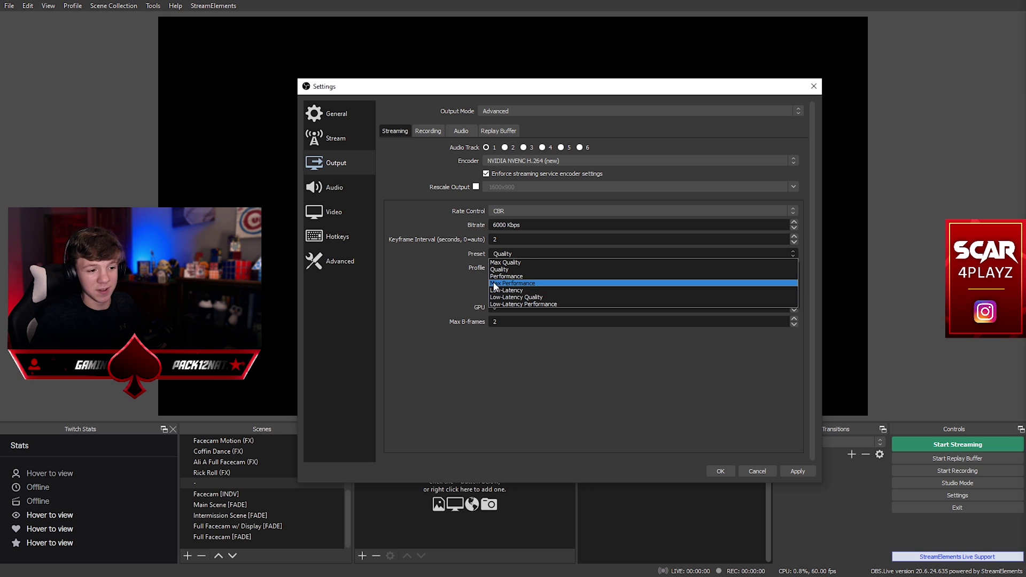
{"action": "left_click", "coordinate": [504, 283]}
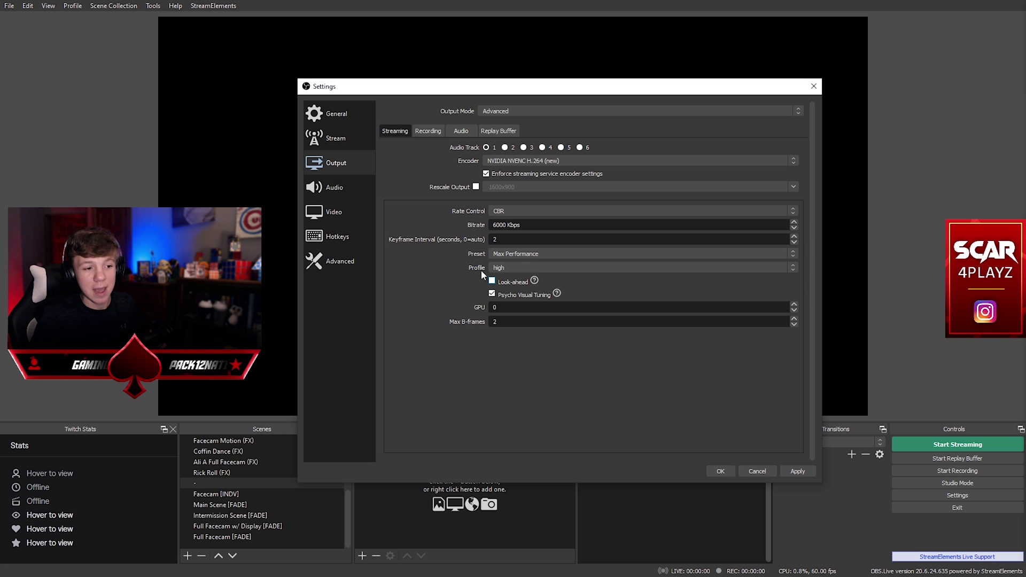
{"action": "left_click", "coordinate": [545, 253]}
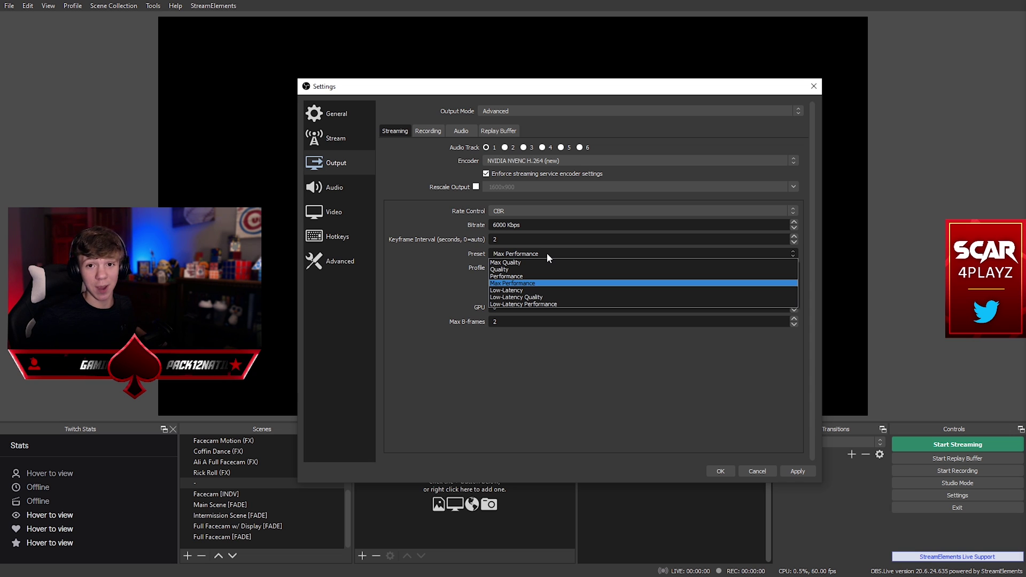
{"action": "left_click", "coordinate": [547, 253]}
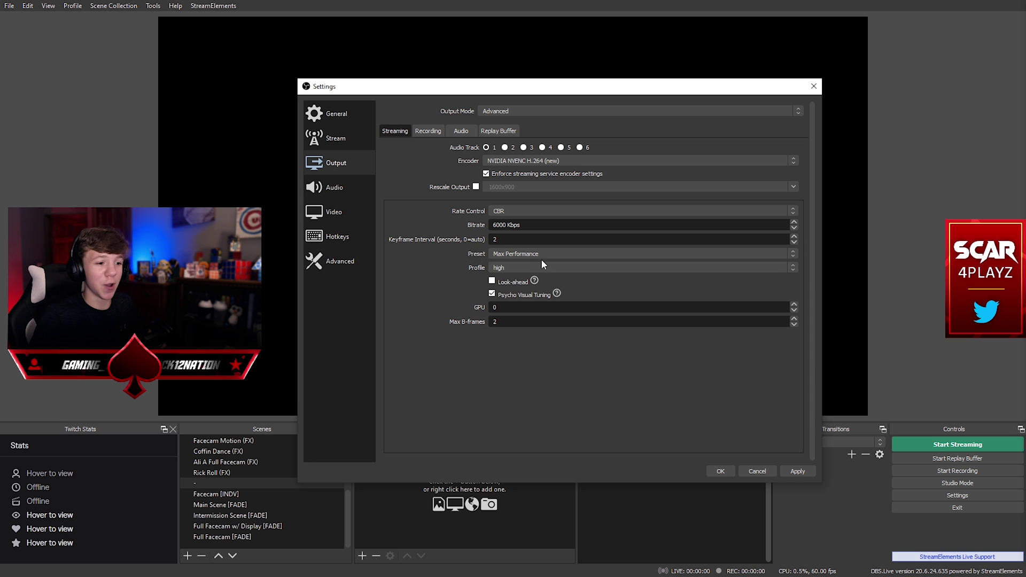
- Leave the NVENC encoder profile set to high
{"action": "left_click", "coordinate": [515, 267]}
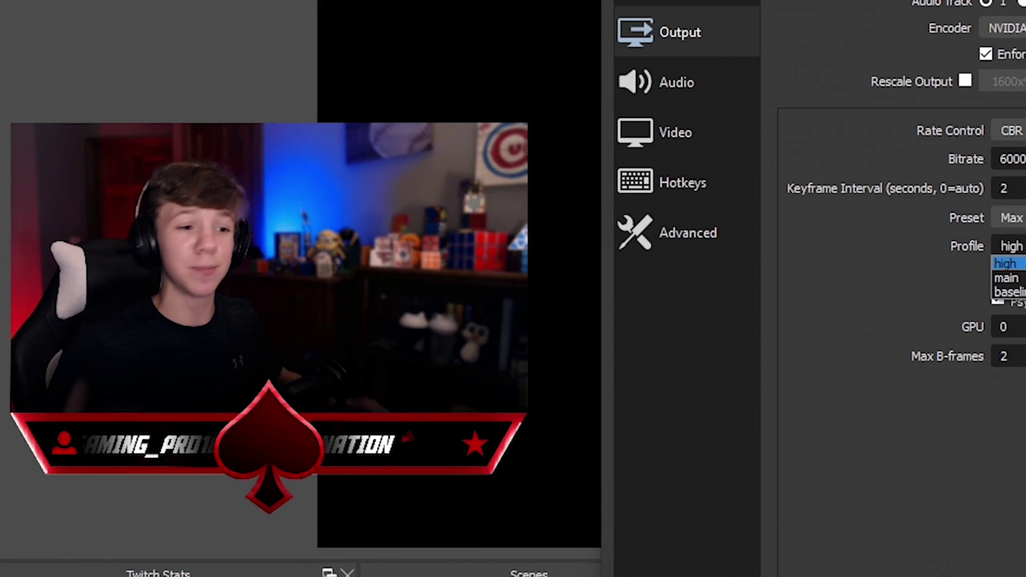
{"action": "left_click", "coordinate": [1003, 264]}
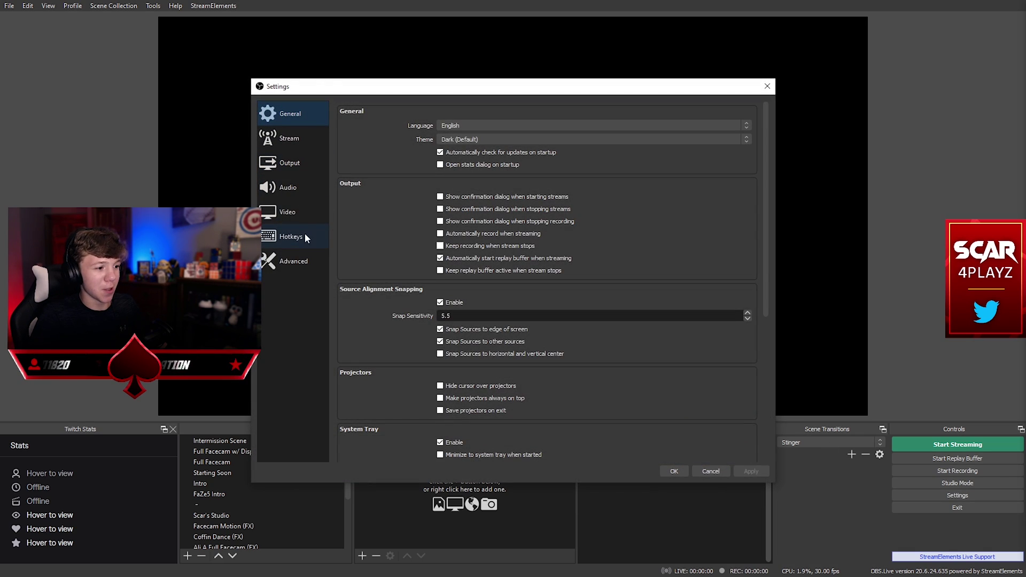
- Confirm Video output stays 1280x720 at 30 FPS, then return to Output settings
{"action": "left_click", "coordinate": [288, 212]}
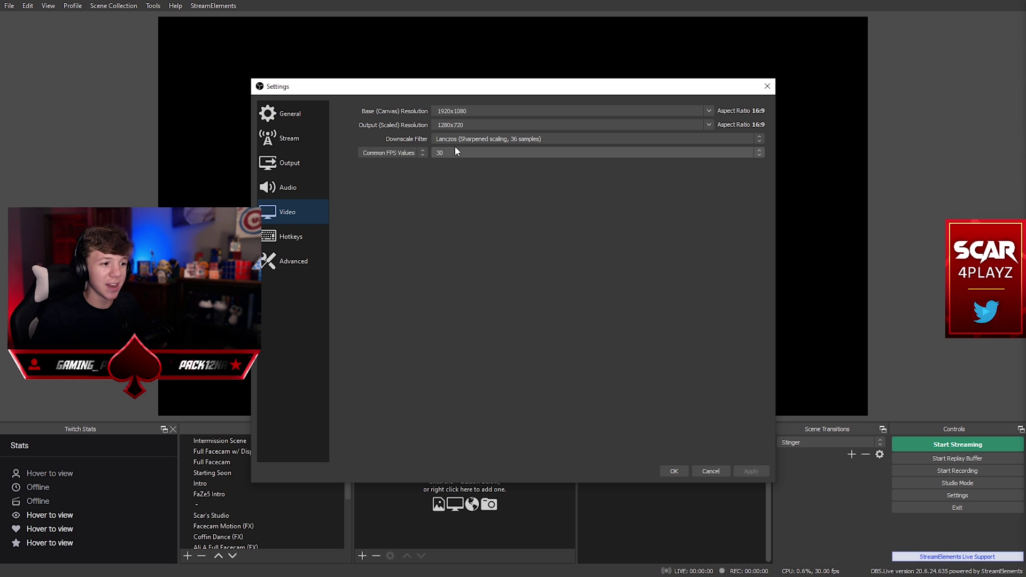
{"action": "left_click", "coordinate": [710, 124]}
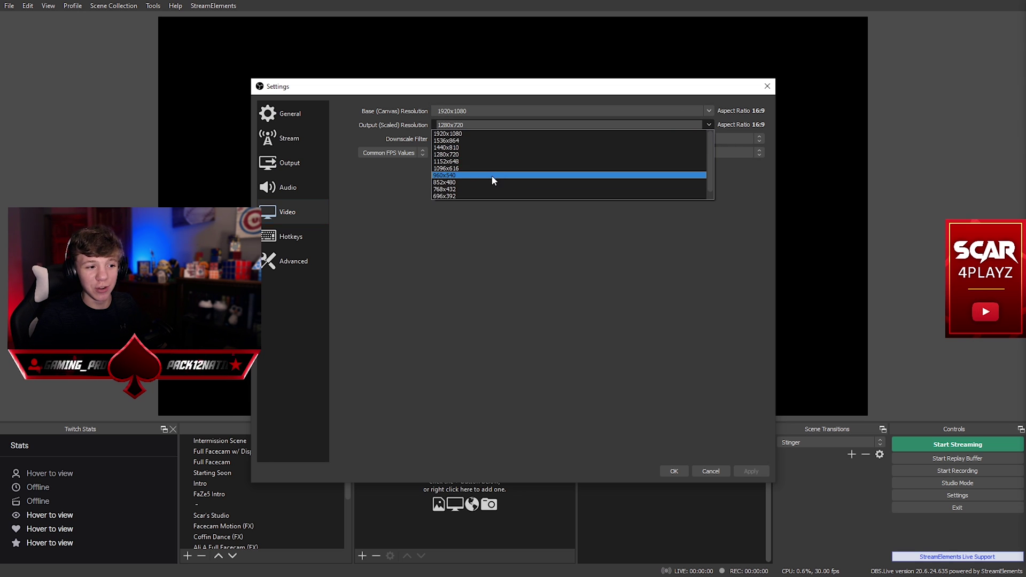
{"action": "left_click", "coordinate": [613, 287]}
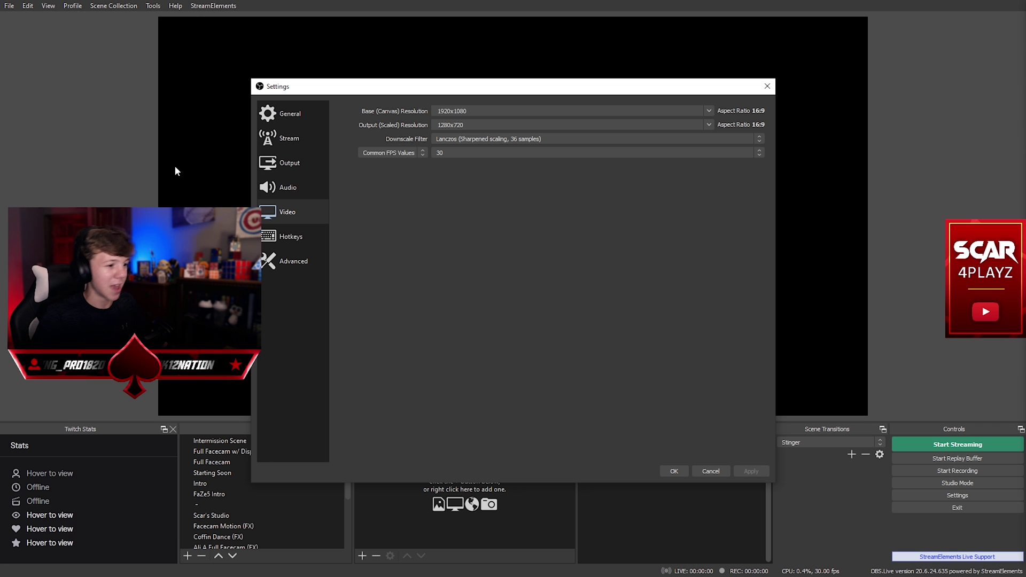
{"action": "left_click", "coordinate": [308, 168]}
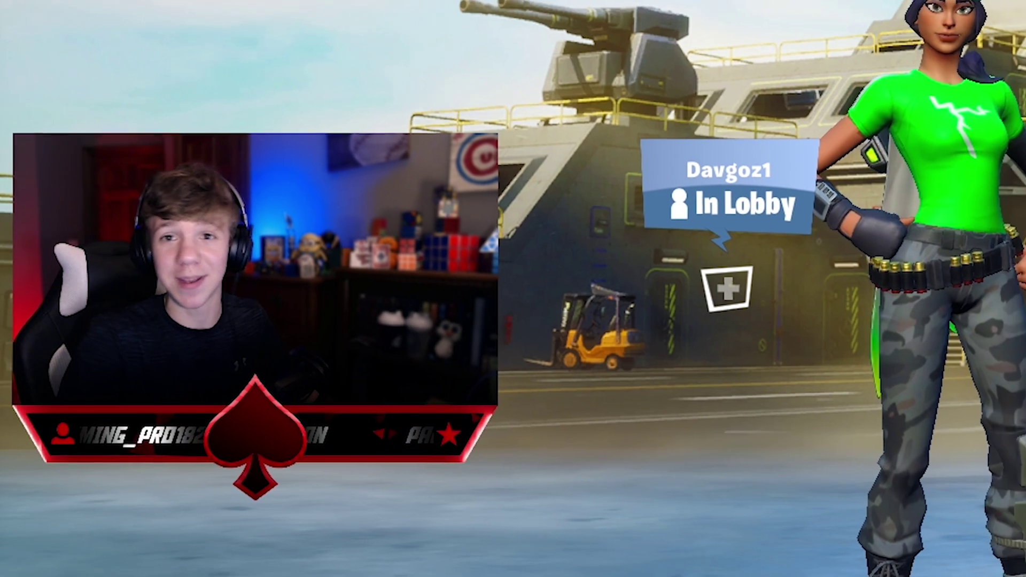
- Set Fortnite's video to Fullscreen at 1280x720 and keep the changes
{"action": "key", "text": "Escape"}
{"action": "left_click", "coordinate": [870, 55]}
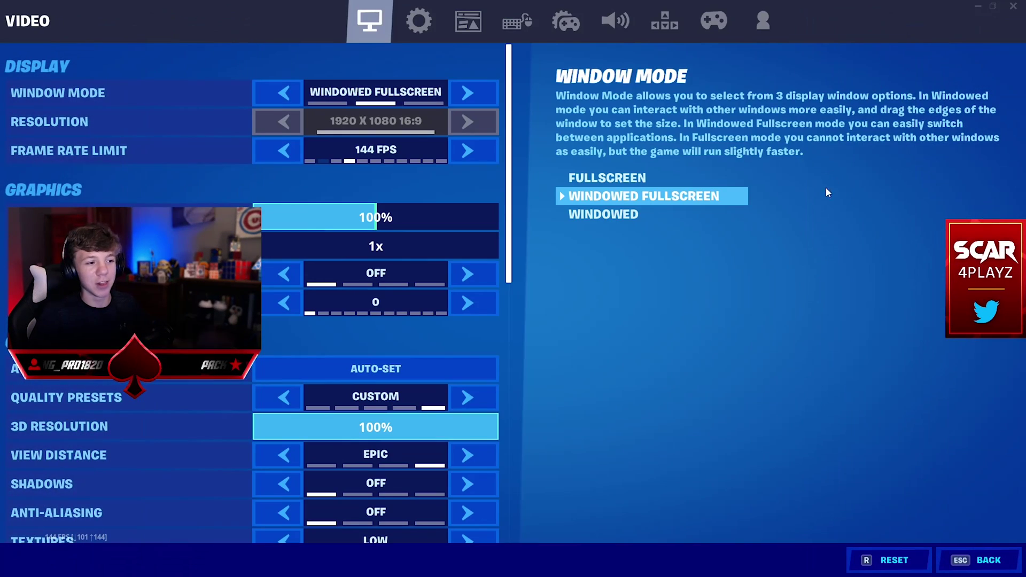
{"action": "left_click", "coordinate": [284, 92]}
{"action": "left_click", "coordinate": [287, 124]}
{"action": "left_click", "coordinate": [284, 124]}
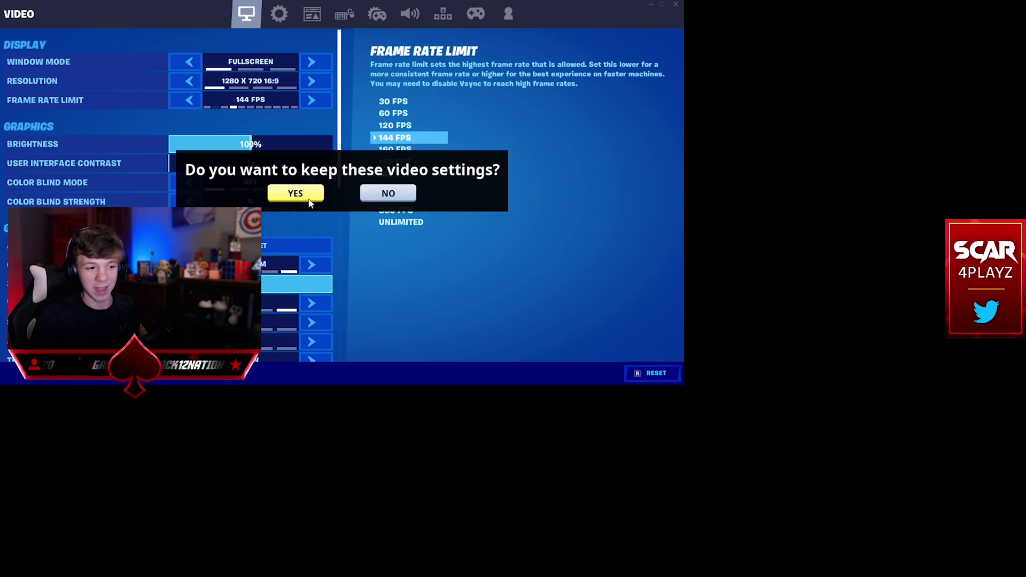
{"action": "left_click", "coordinate": [296, 192]}
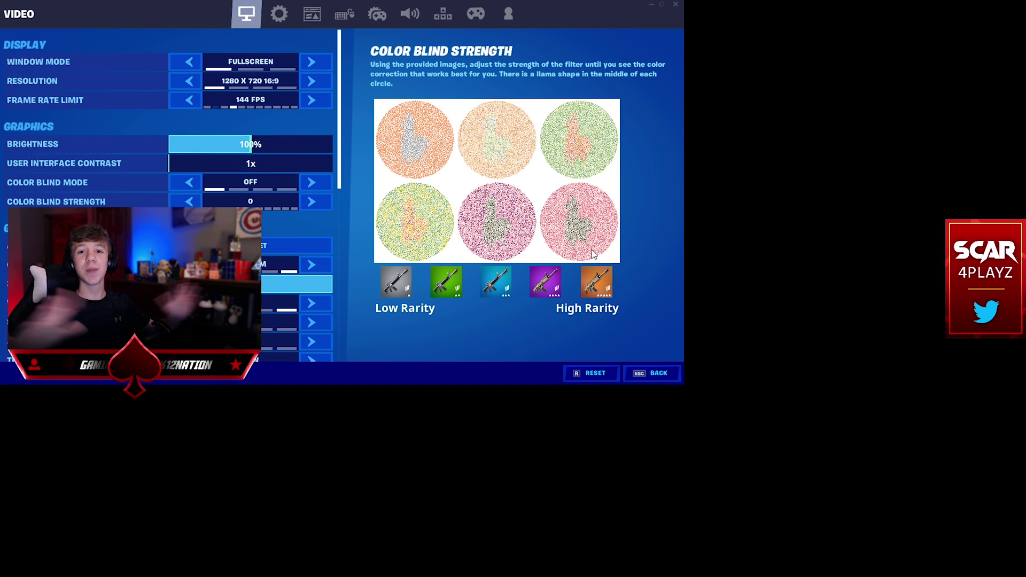